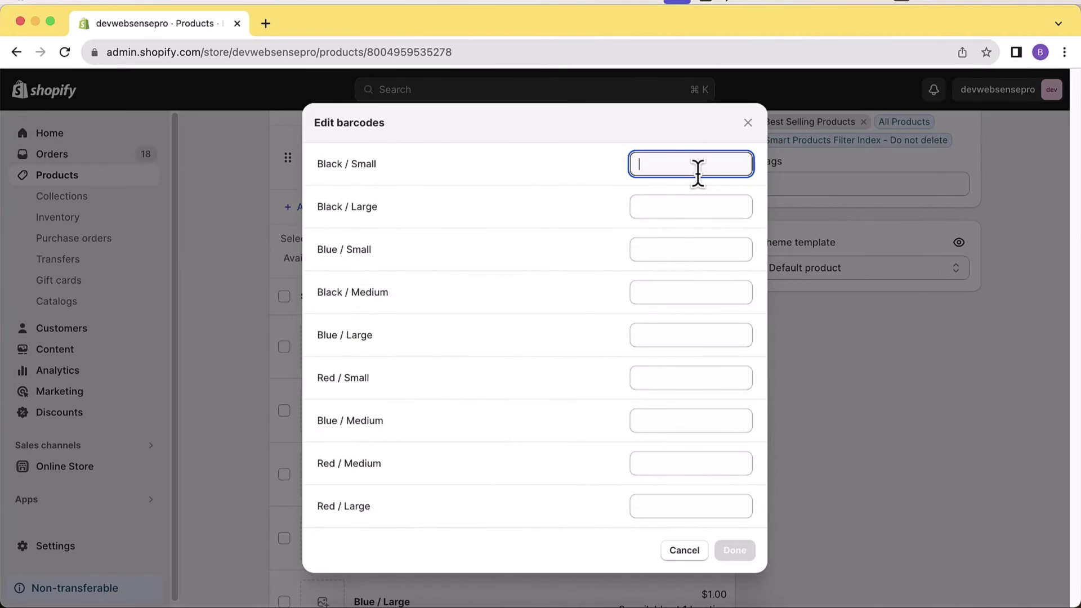
{"action": "type", "text": "12"}
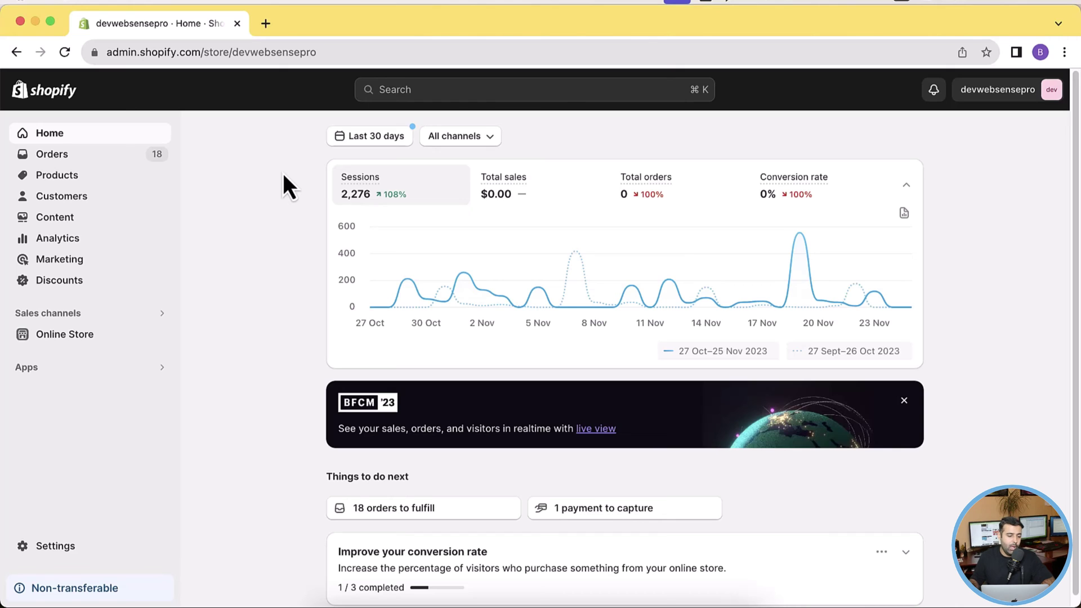
Open the Black Fitted Hat product from the Products list
{"action": "left_click", "coordinate": [92, 175]}
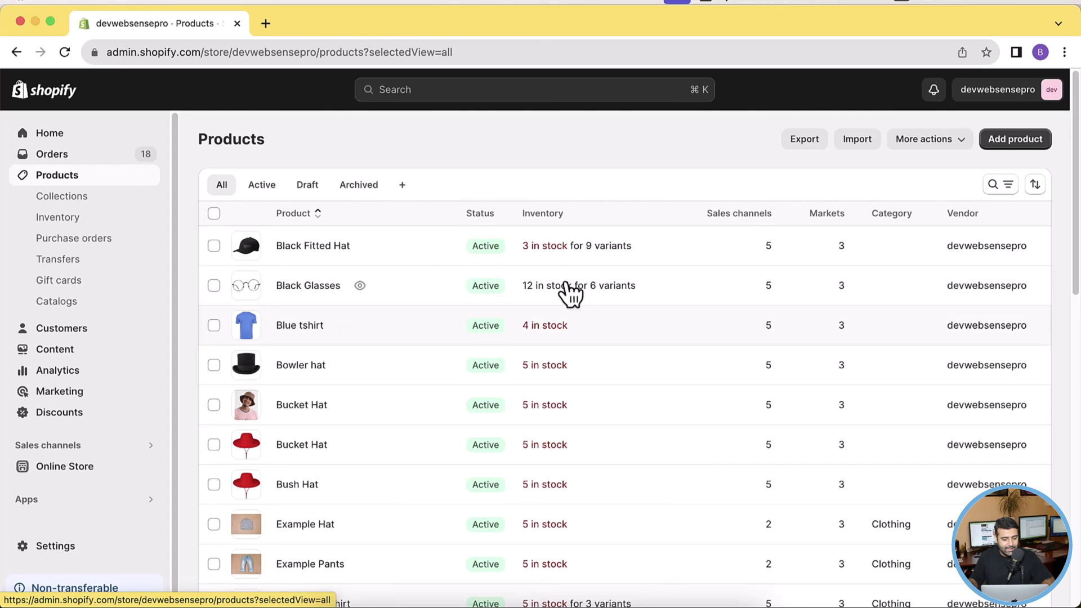
{"action": "left_click", "coordinate": [310, 248]}
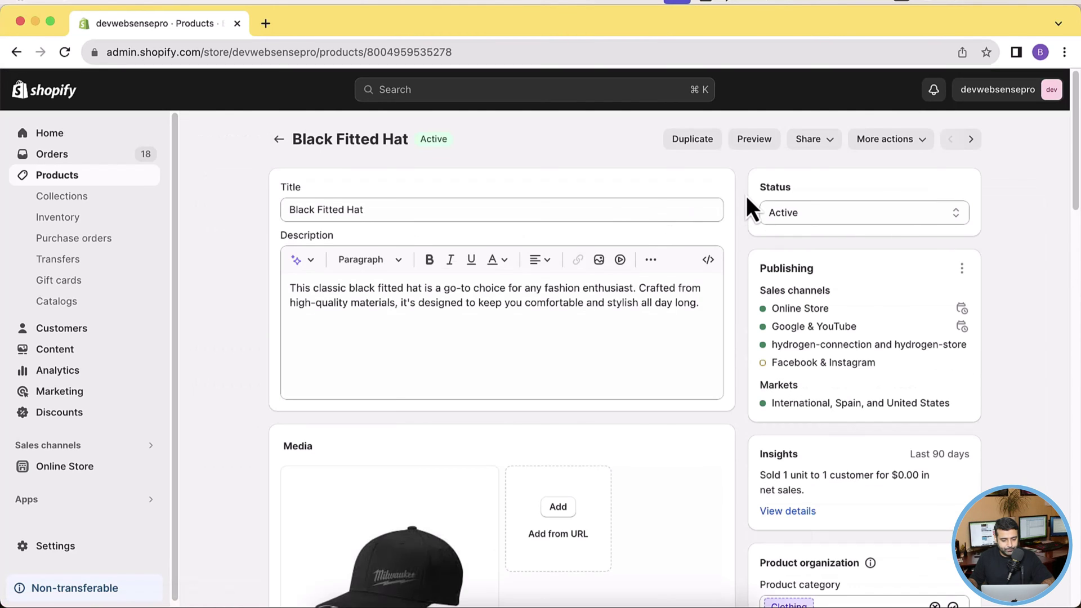
{"action": "scroll", "coordinate": [747, 198], "scroll_direction": "down", "scroll_amount": 2}
{"action": "scroll", "coordinate": [747, 198], "scroll_direction": "down", "scroll_amount": 2}
{"action": "scroll", "coordinate": [748, 197], "scroll_direction": "down", "scroll_amount": 3}
{"action": "scroll", "coordinate": [748, 207], "scroll_direction": "down", "scroll_amount": 1}
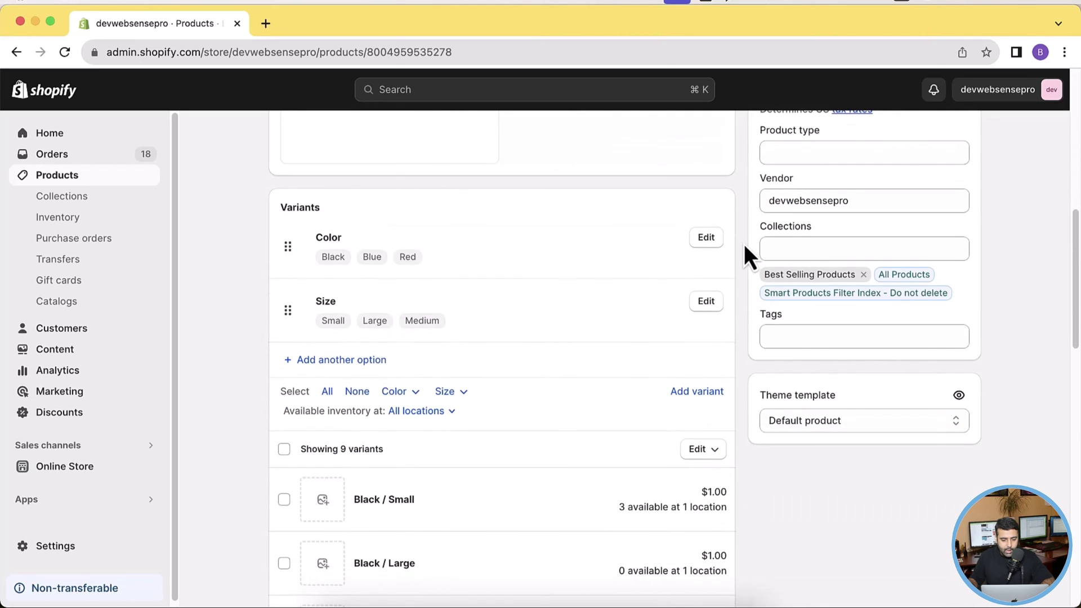
{"action": "scroll", "coordinate": [744, 248], "scroll_direction": "down", "scroll_amount": 2}
{"action": "scroll", "coordinate": [744, 248], "scroll_direction": "down", "scroll_amount": 2}
{"action": "scroll", "coordinate": [745, 247], "scroll_direction": "down", "scroll_amount": 1}
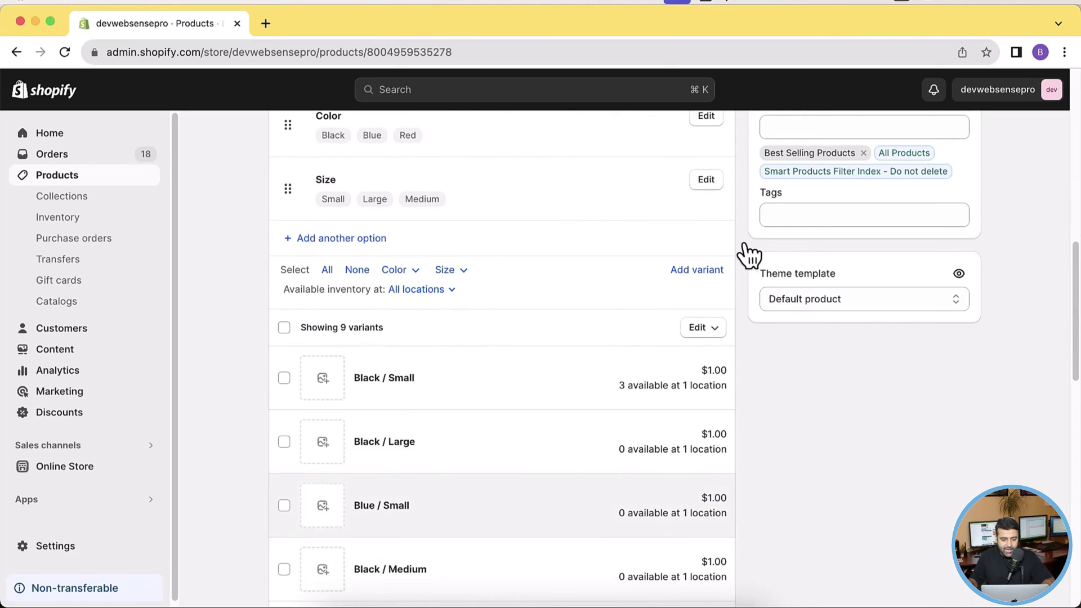
{"action": "scroll", "coordinate": [717, 250], "scroll_direction": "down", "scroll_amount": 2}
{"action": "scroll", "coordinate": [639, 251], "scroll_direction": "down", "scroll_amount": 3}
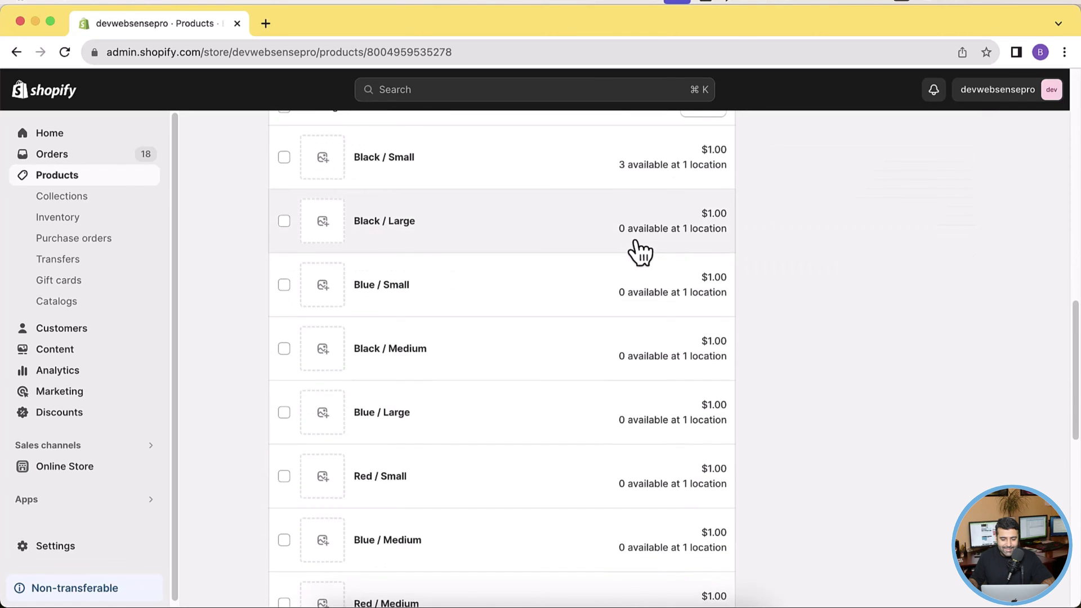
{"action": "scroll", "coordinate": [639, 250], "scroll_direction": "down", "scroll_amount": 2}
{"action": "scroll", "coordinate": [639, 251], "scroll_direction": "down", "scroll_amount": 5}
{"action": "scroll", "coordinate": [629, 296], "scroll_direction": "down", "scroll_amount": 1}
{"action": "scroll", "coordinate": [616, 333], "scroll_direction": "up", "scroll_amount": 1}
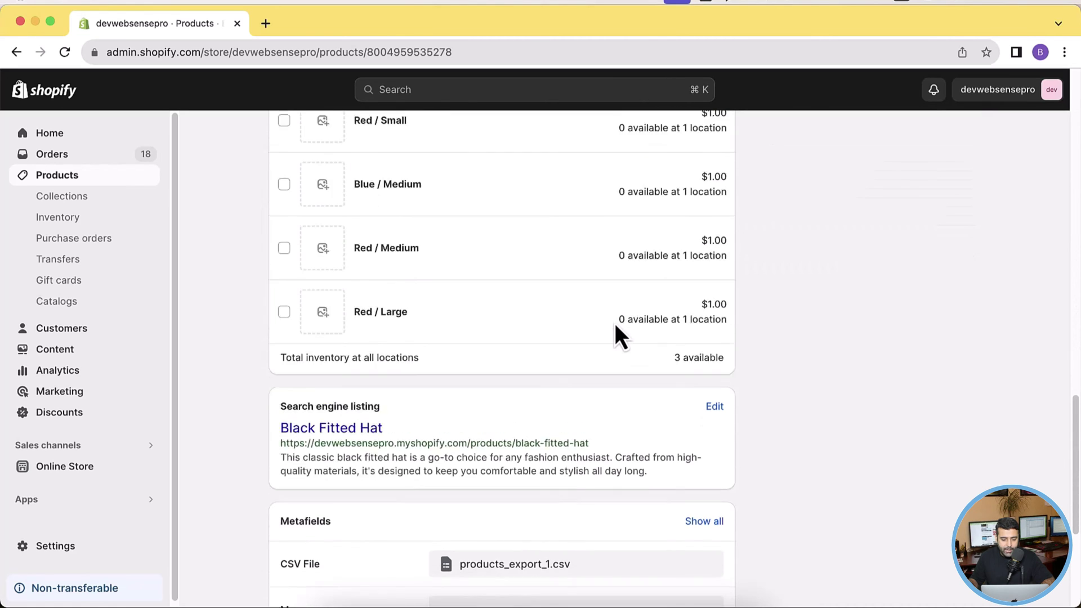
{"action": "scroll", "coordinate": [617, 333], "scroll_direction": "up", "scroll_amount": 4}
{"action": "scroll", "coordinate": [619, 331], "scroll_direction": "up", "scroll_amount": 2}
{"action": "scroll", "coordinate": [619, 332], "scroll_direction": "up", "scroll_amount": 1}
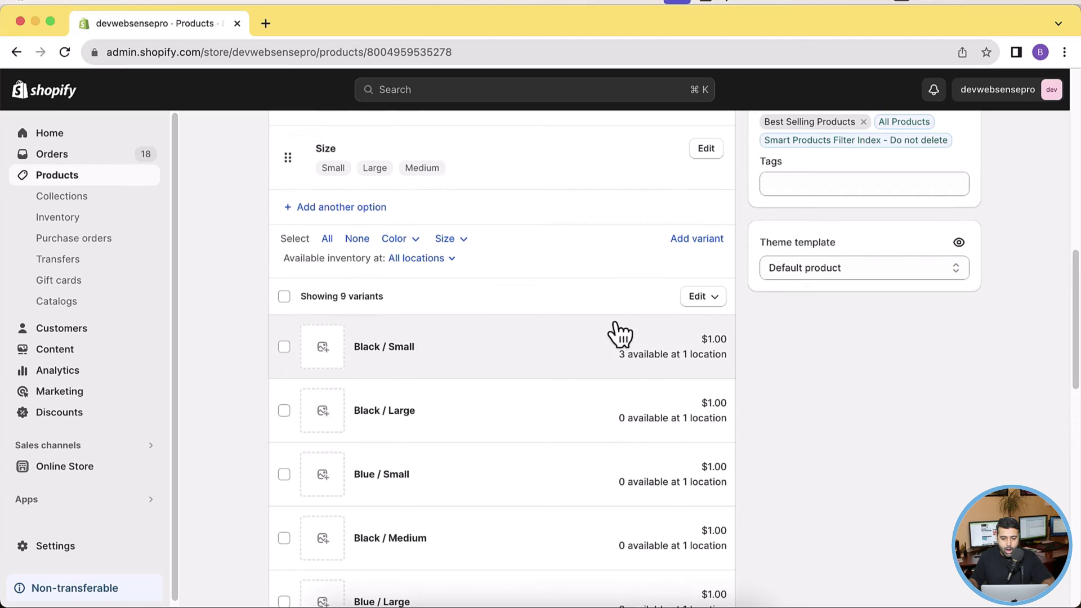
Show the bulk Edit options for the hat's nine variants
{"action": "left_click", "coordinate": [696, 297]}
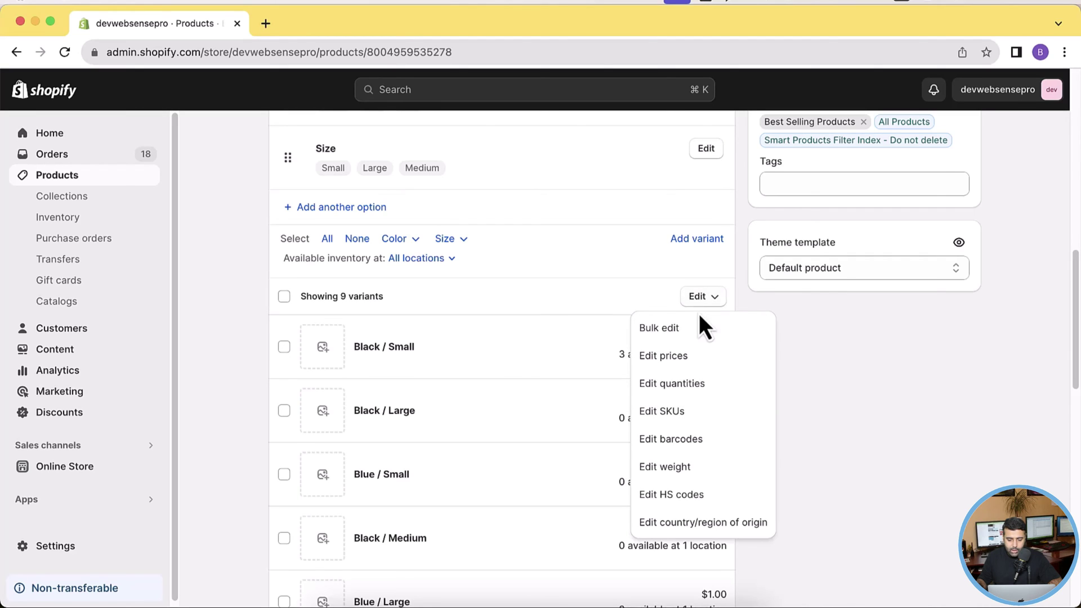
Enter barcode 123123123 for the Black / Small variant in the barcode editor
{"action": "left_click", "coordinate": [717, 440]}
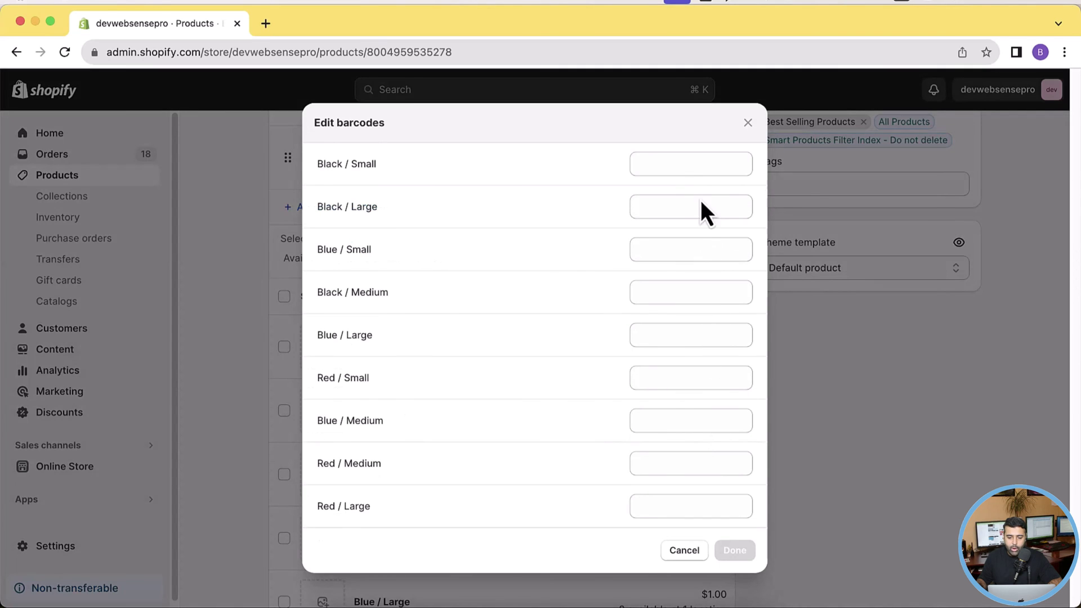
{"action": "left_click", "coordinate": [697, 169]}
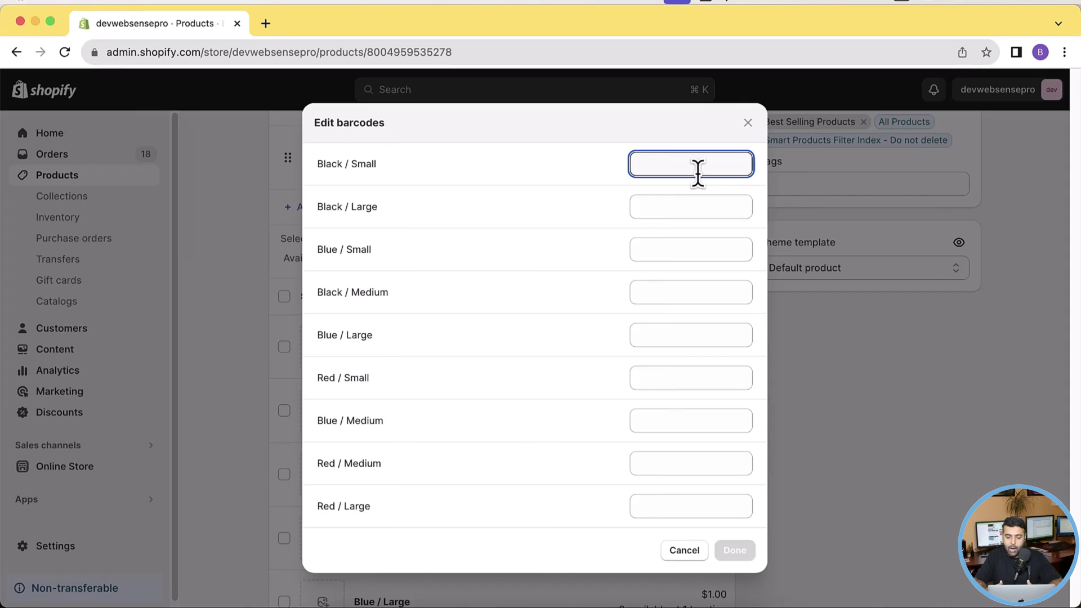
{"action": "type", "text": "123123123"}
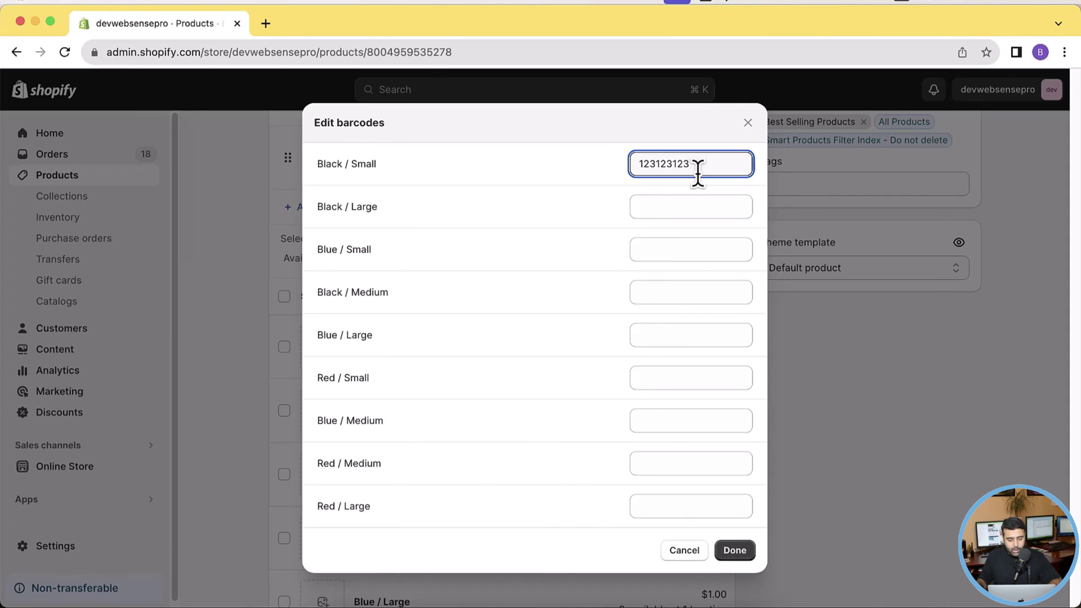
{"action": "key", "text": "super+a"}
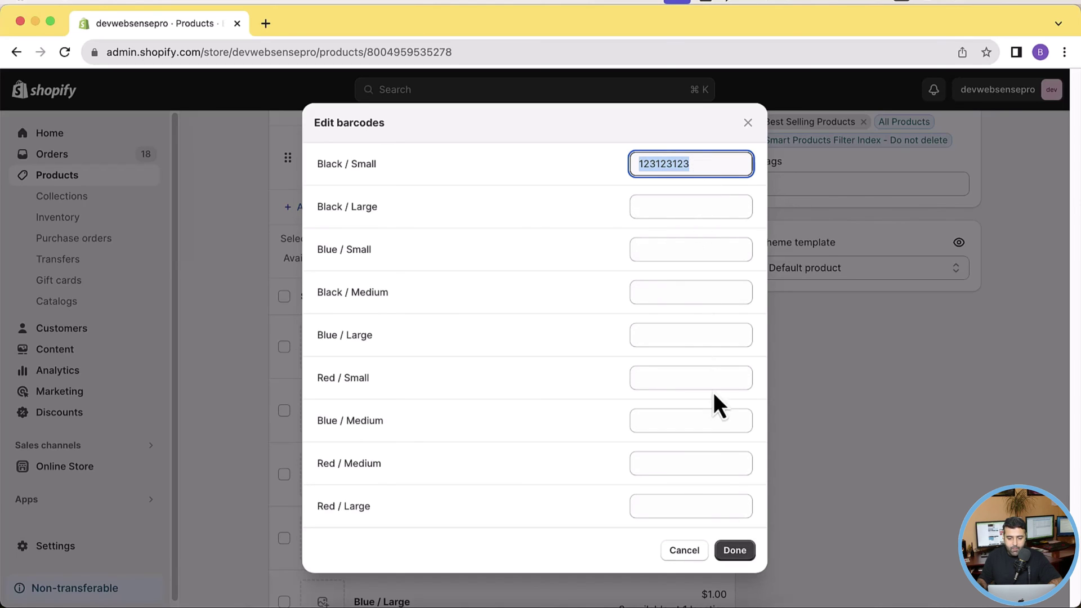
Confirm the barcode edit and save the Black Fitted Hat product
{"action": "left_click", "coordinate": [734, 549]}
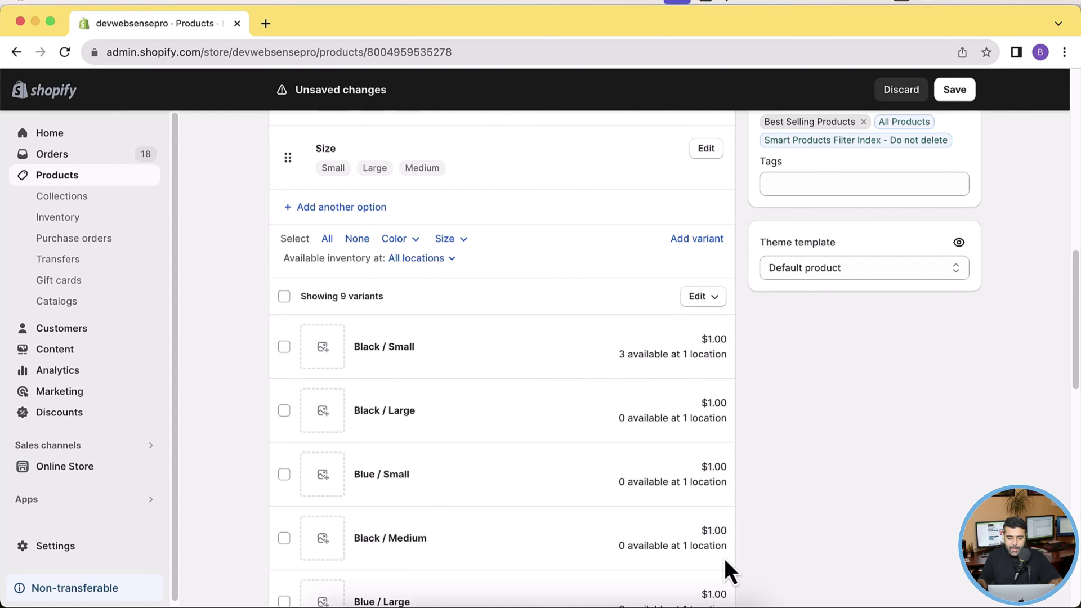
{"action": "left_click", "coordinate": [963, 106]}
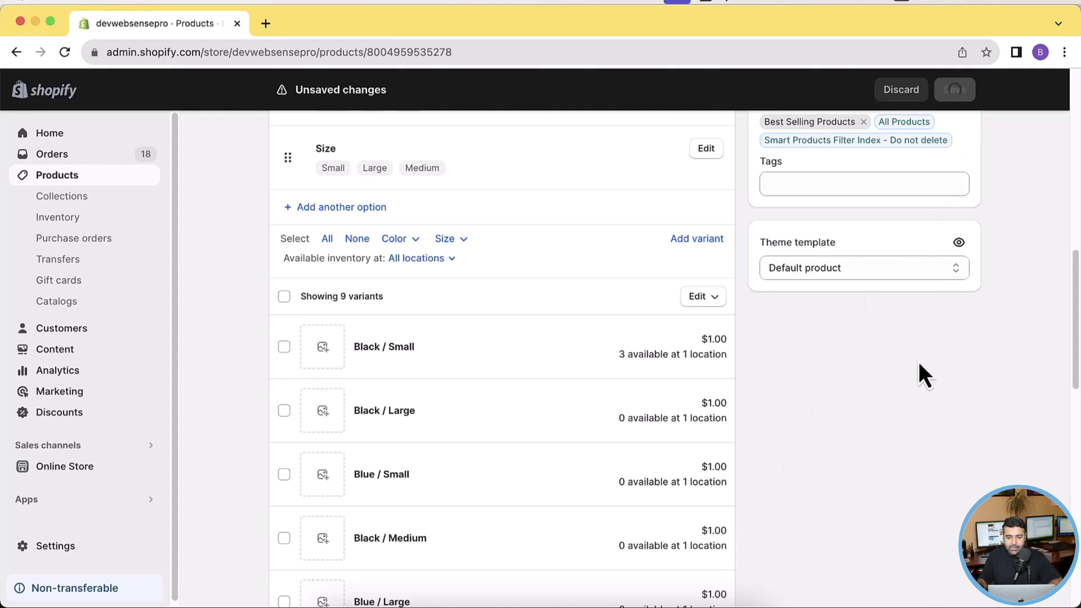